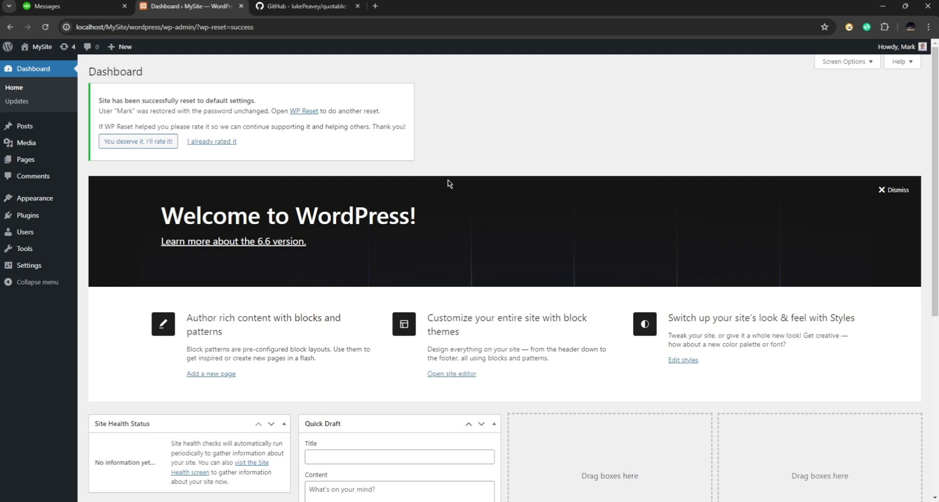
Search the plugin directory for wpgetapi, then install and activate the WPGet API plugin
{"action": "left_click", "coordinate": [27, 219]}
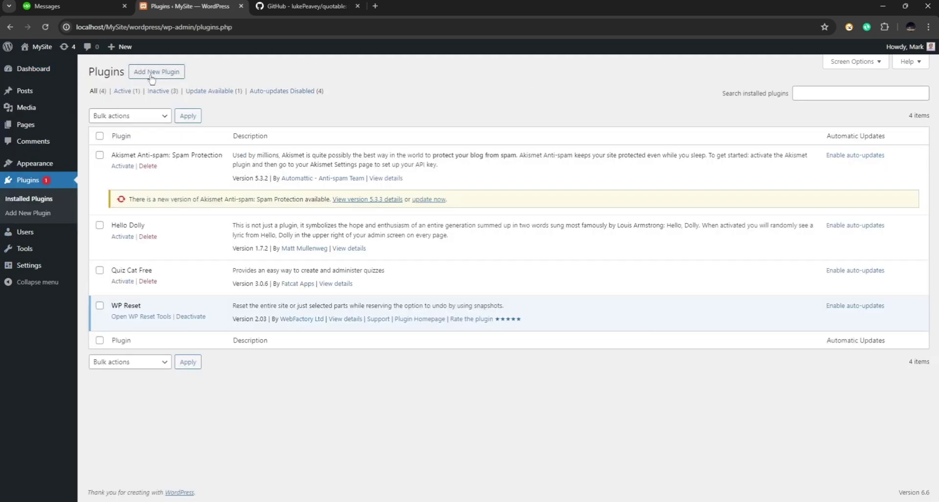
{"action": "left_click", "coordinate": [153, 73]}
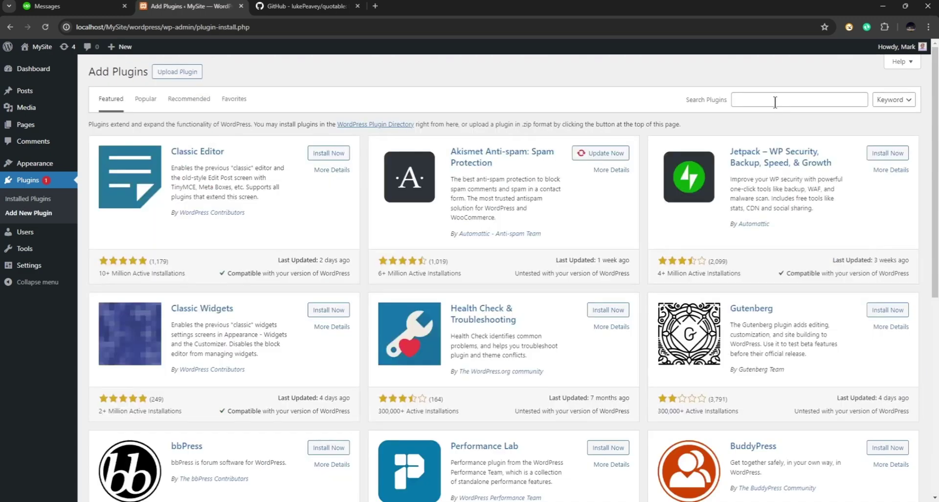
{"action": "left_click", "coordinate": [774, 101]}
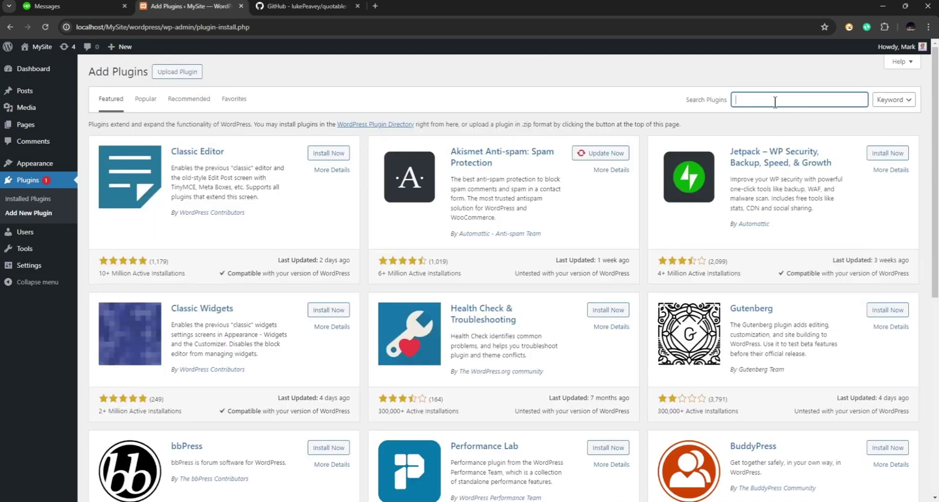
{"action": "type", "text": "wpgetapi"}
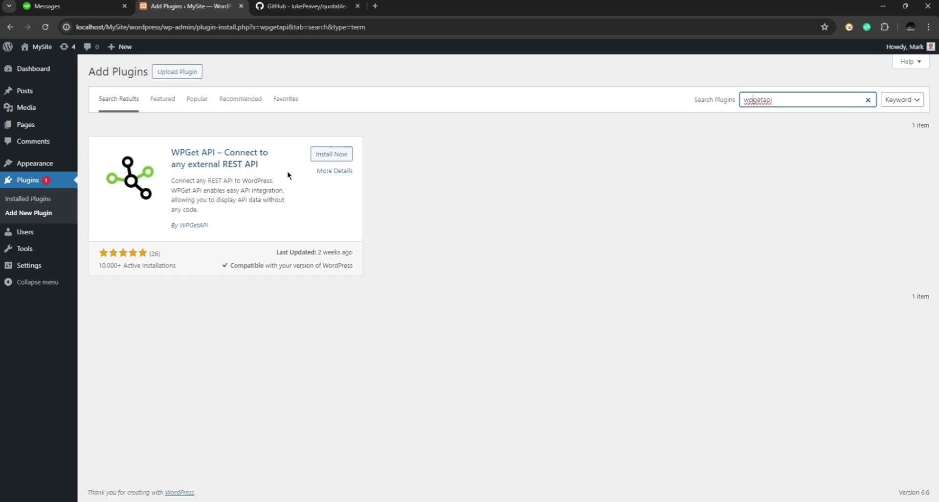
{"action": "left_click", "coordinate": [332, 154]}
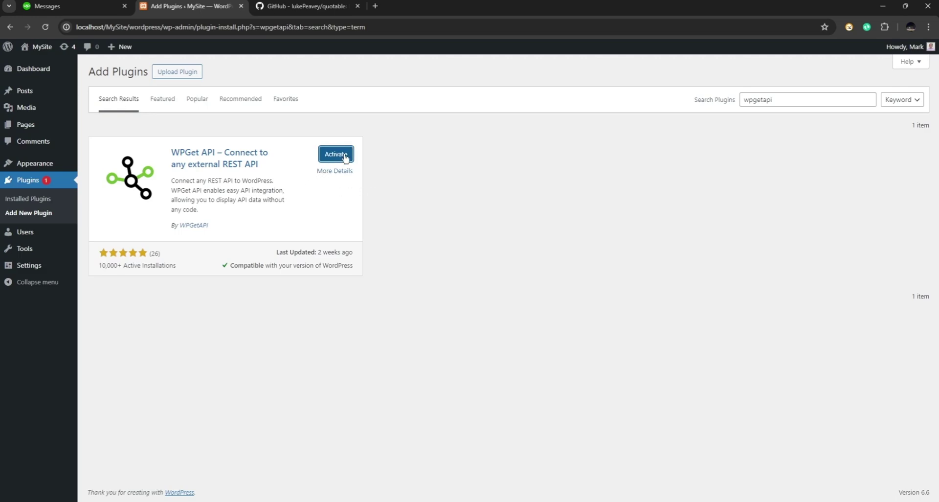
{"action": "left_click", "coordinate": [344, 161]}
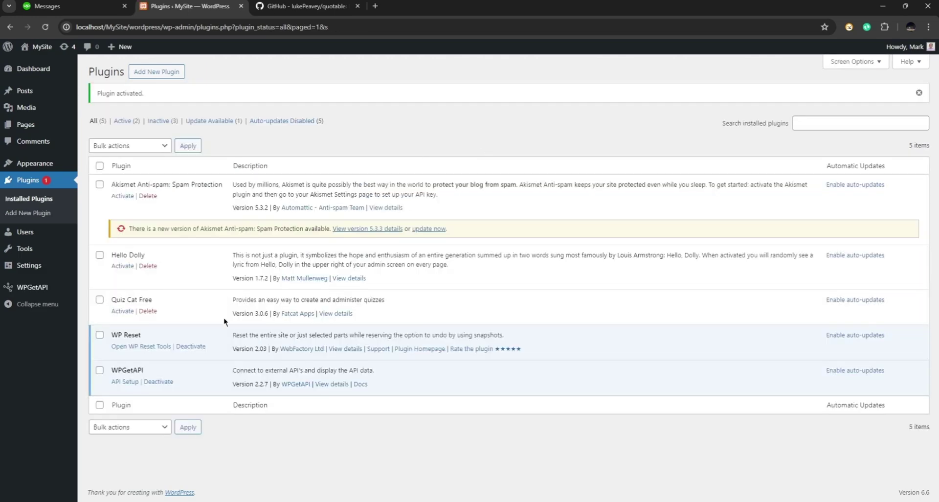
Open the WPGetAPI setup and enter Quotable as the API name and quotable_new as the unique ID
{"action": "left_click", "coordinate": [124, 385]}
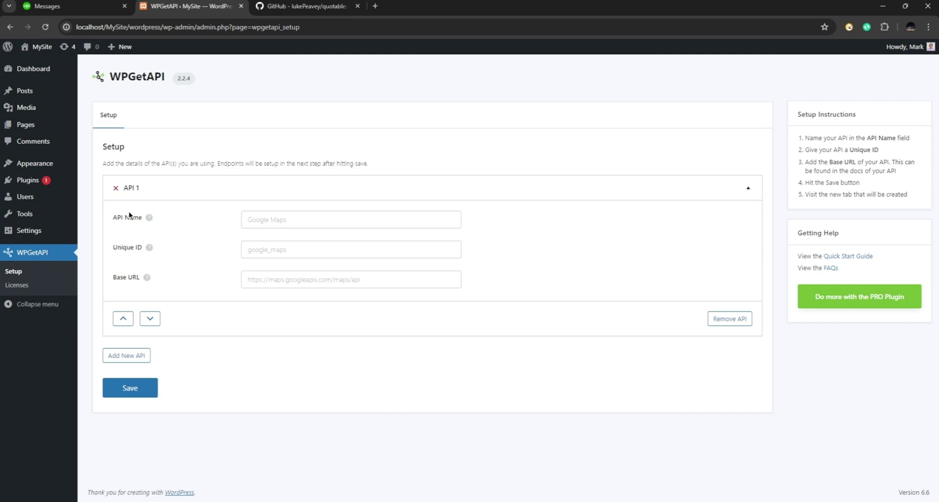
{"action": "left_click", "coordinate": [316, 224]}
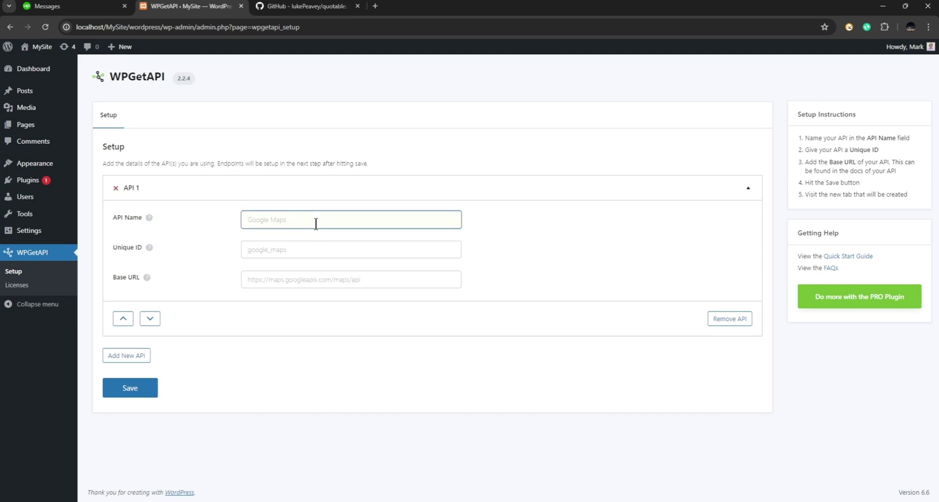
{"action": "type", "text": "Quotable"}
{"action": "left_click", "coordinate": [301, 246]}
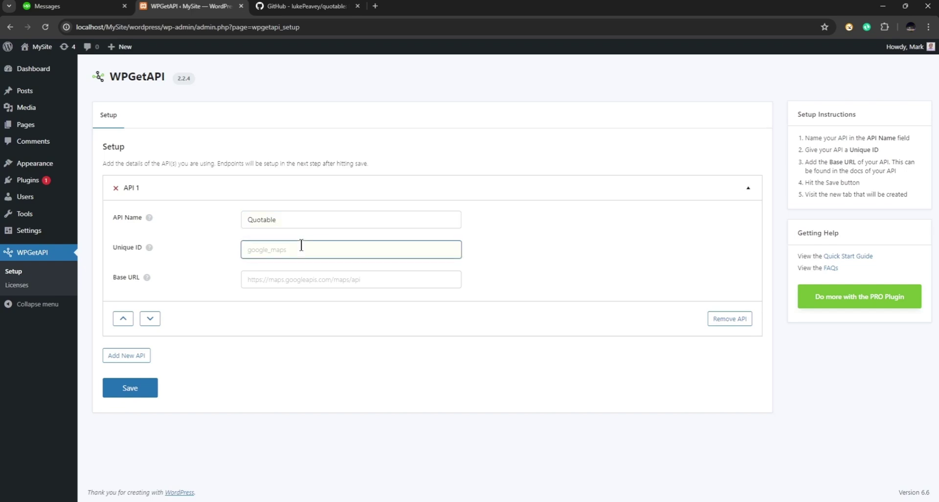
{"action": "type", "text": "quotable_new"}
{"action": "key", "text": "Tab"}
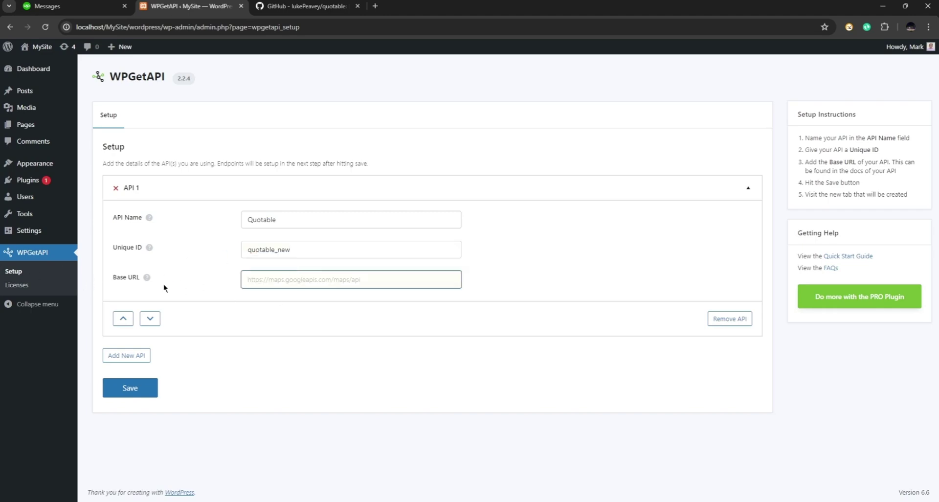
{"action": "left_click", "coordinate": [307, 7]}
{"action": "scroll", "coordinate": [288, 210], "scroll_direction": "up", "scroll_amount": 5}
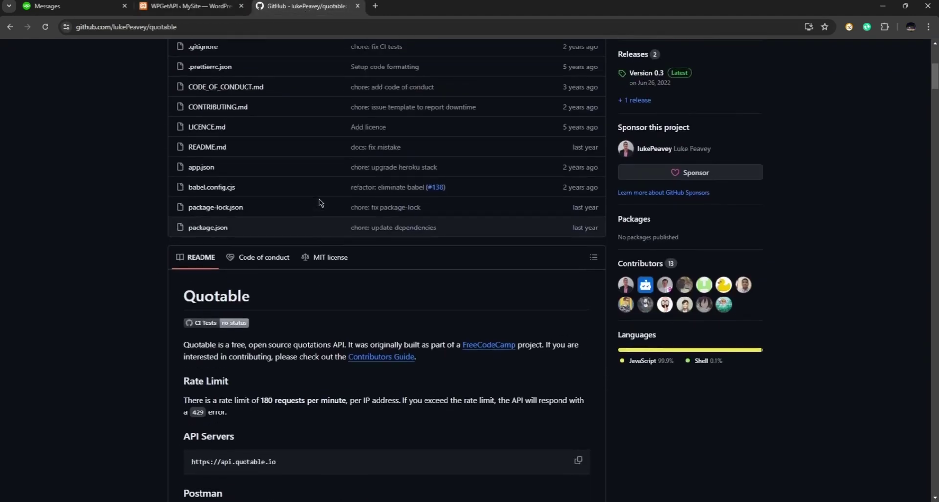
{"action": "scroll", "coordinate": [321, 205], "scroll_direction": "down", "scroll_amount": 5}
{"action": "scroll", "coordinate": [321, 213], "scroll_direction": "up", "scroll_amount": 3}
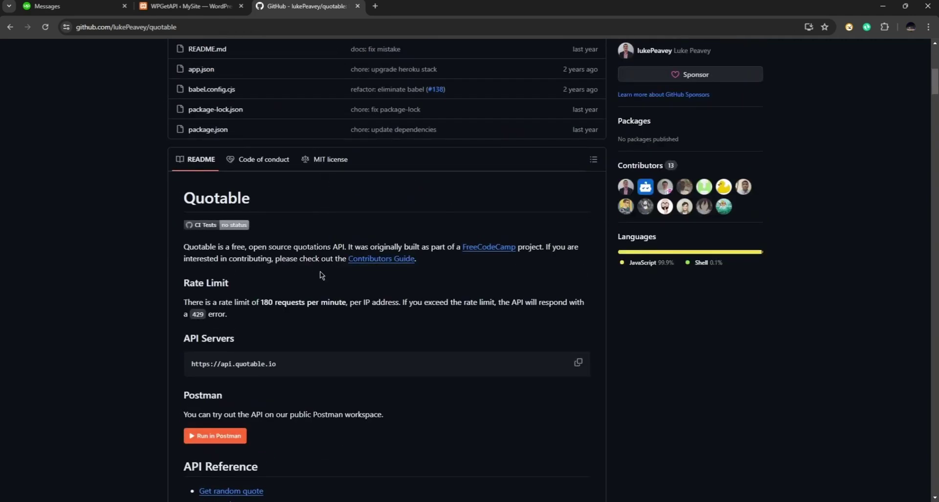
{"action": "scroll", "coordinate": [322, 275], "scroll_direction": "down", "scroll_amount": 3}
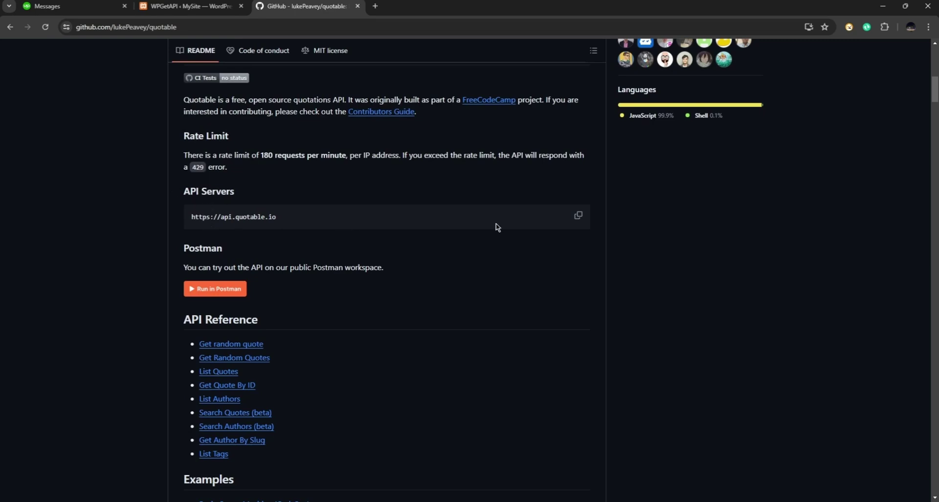
{"action": "left_click", "coordinate": [579, 220]}
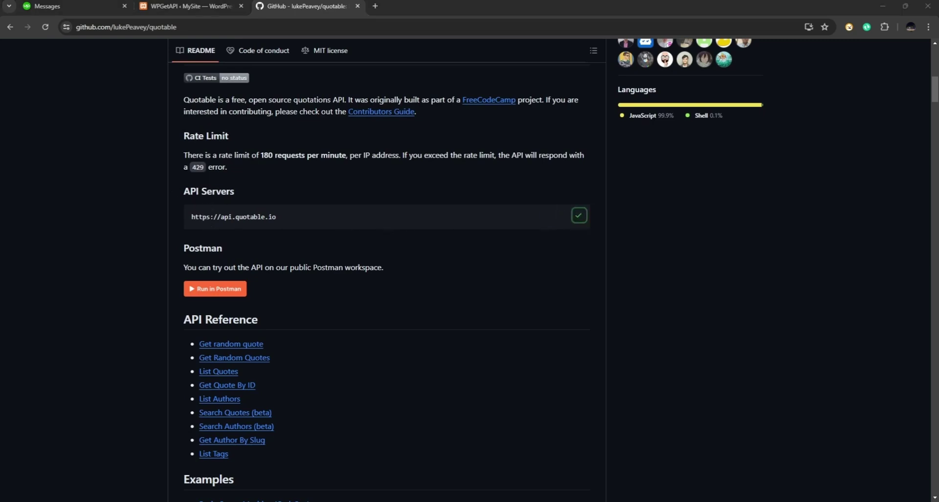
{"action": "left_click", "coordinate": [196, 4]}
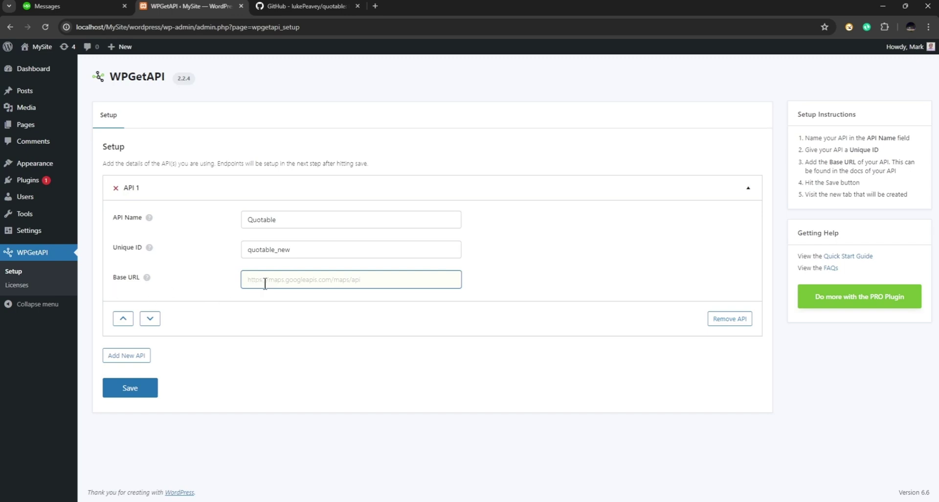
{"action": "key", "text": "ctrl+v"}
{"action": "left_click", "coordinate": [289, 281]}
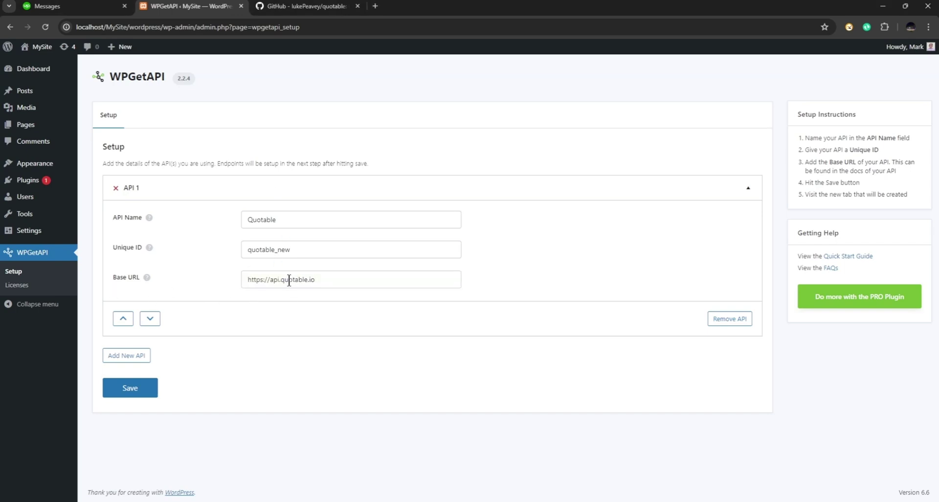
{"action": "left_click", "coordinate": [139, 388]}
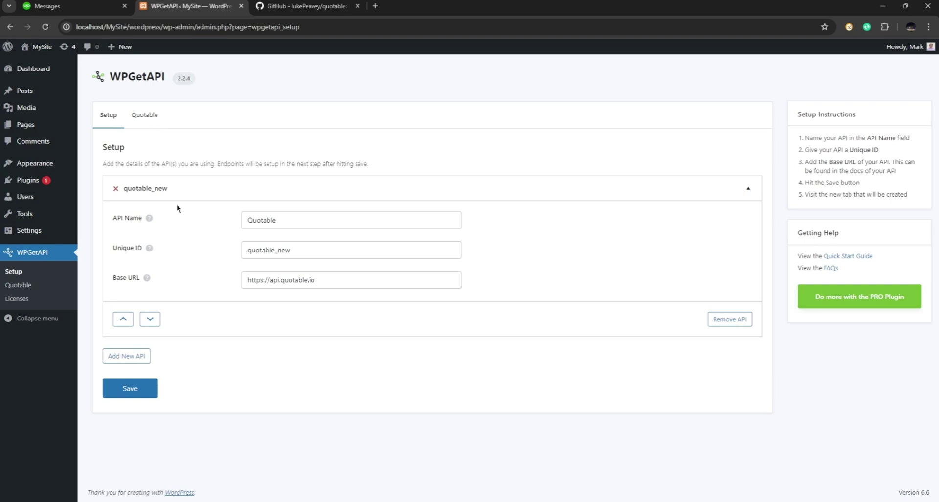
Open the Quotable API's endpoint settings and set the first endpoint's unique ID to new_quotable
{"action": "left_click", "coordinate": [145, 118]}
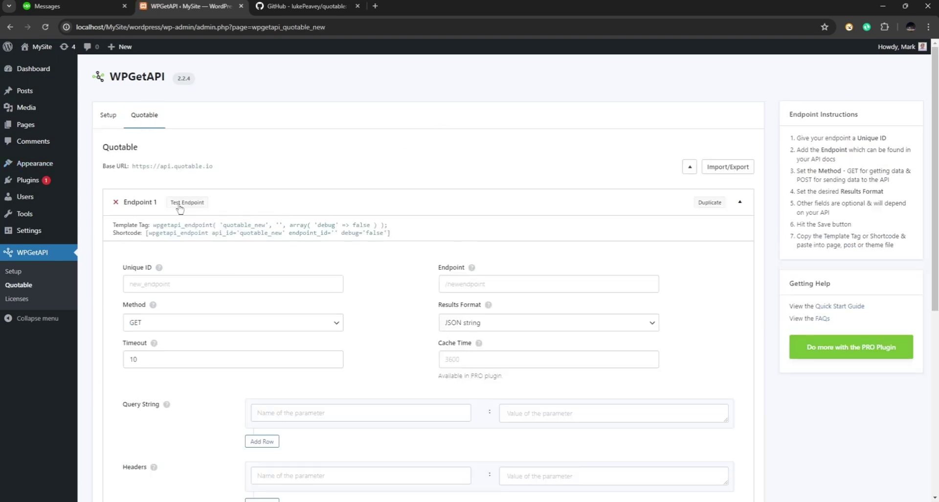
{"action": "left_click", "coordinate": [145, 285]}
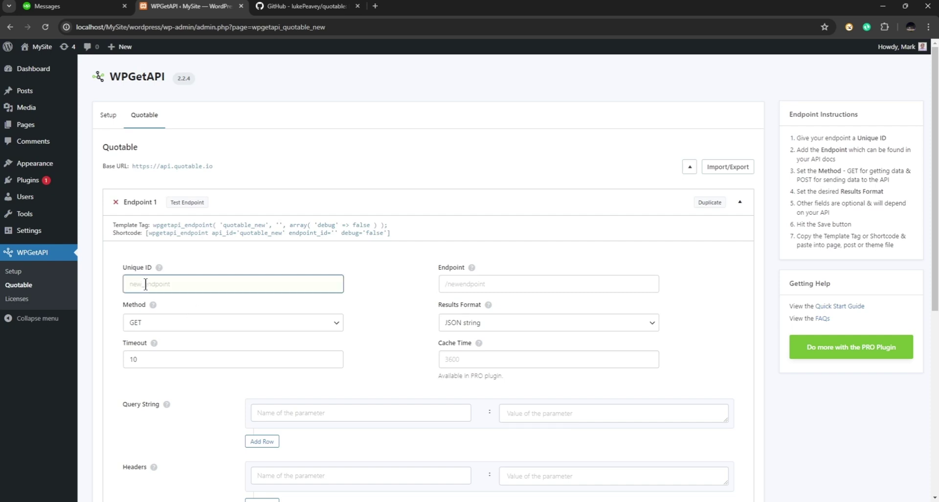
{"action": "type", "text": "new"}
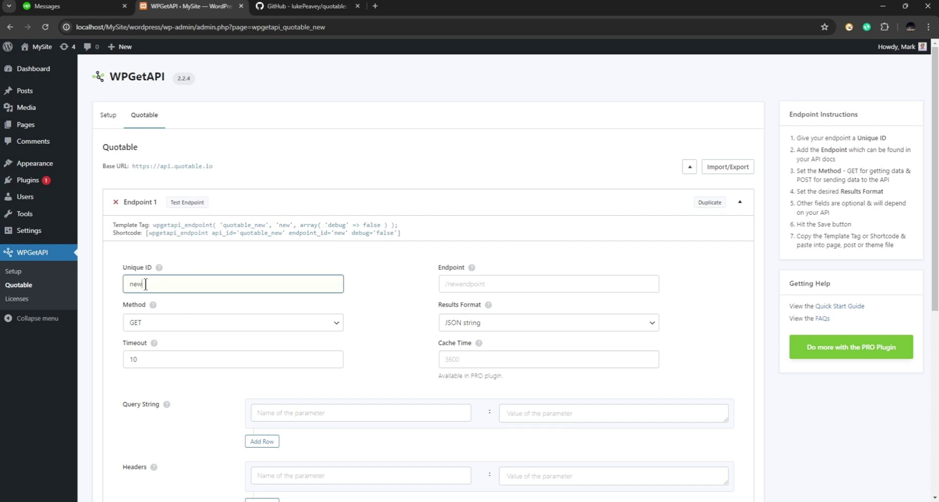
{"action": "type", "text": "_quotable"}
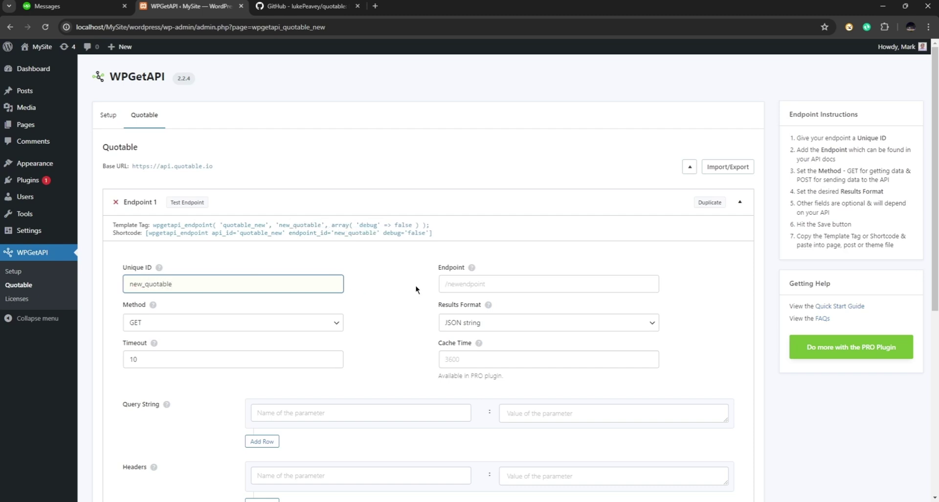
Set the Endpoint to /random, copied from the Get random quote section of the Quotable README on GitHub
{"action": "left_click", "coordinate": [459, 285]}
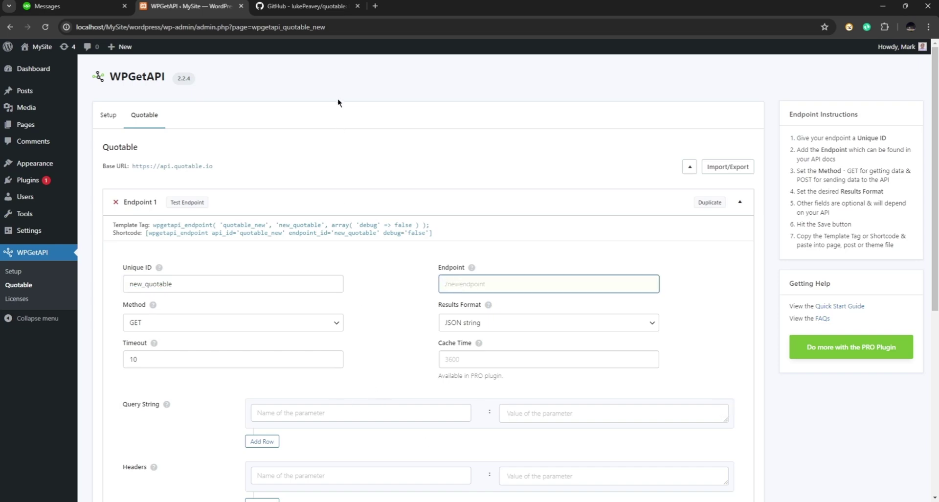
{"action": "left_click", "coordinate": [294, 7]}
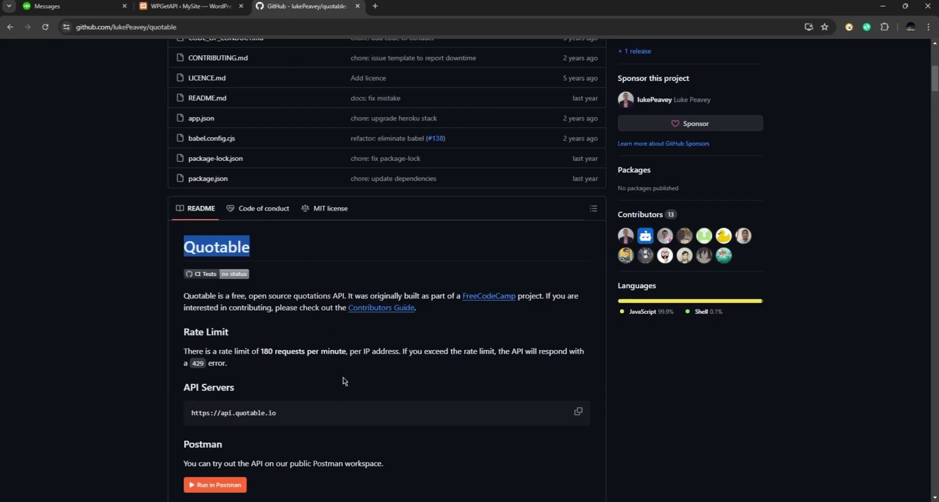
{"action": "scroll", "coordinate": [344, 381], "scroll_direction": "down", "scroll_amount": 4}
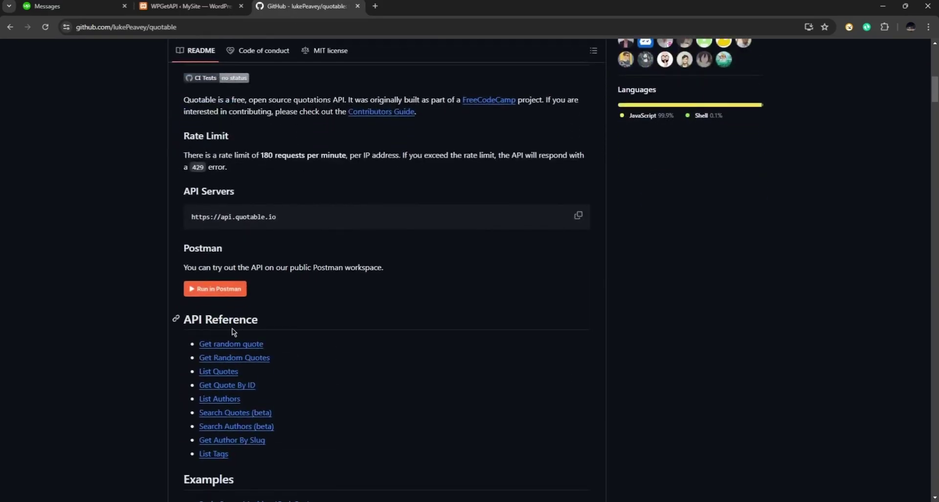
{"action": "scroll", "coordinate": [272, 333], "scroll_direction": "down", "scroll_amount": 1}
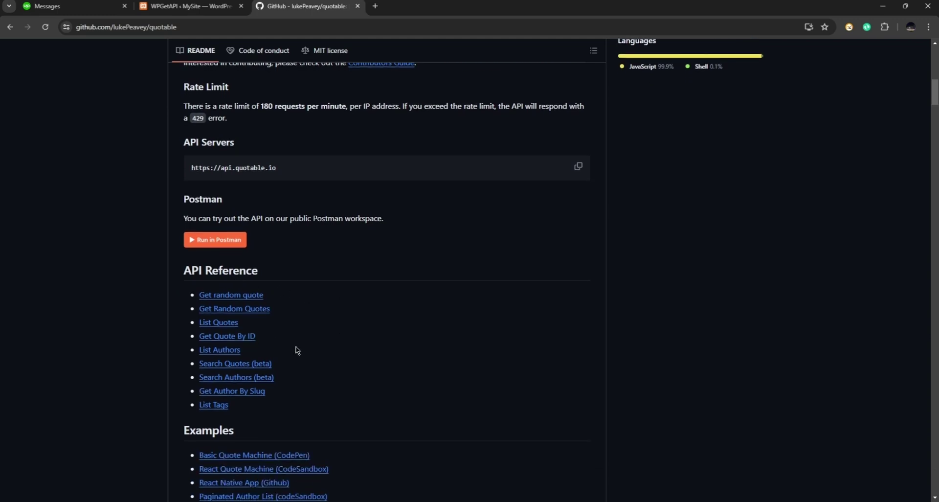
{"action": "left_click", "coordinate": [228, 309]}
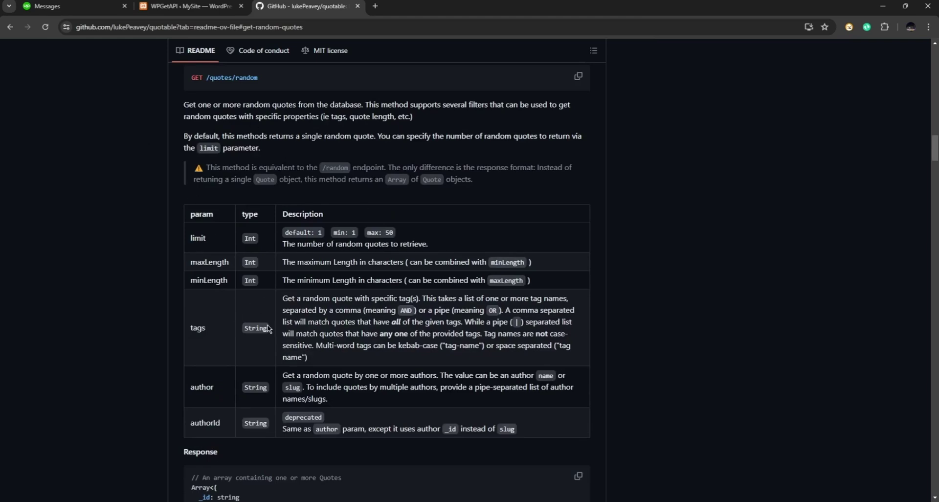
{"action": "scroll", "coordinate": [269, 325], "scroll_direction": "up", "scroll_amount": 2}
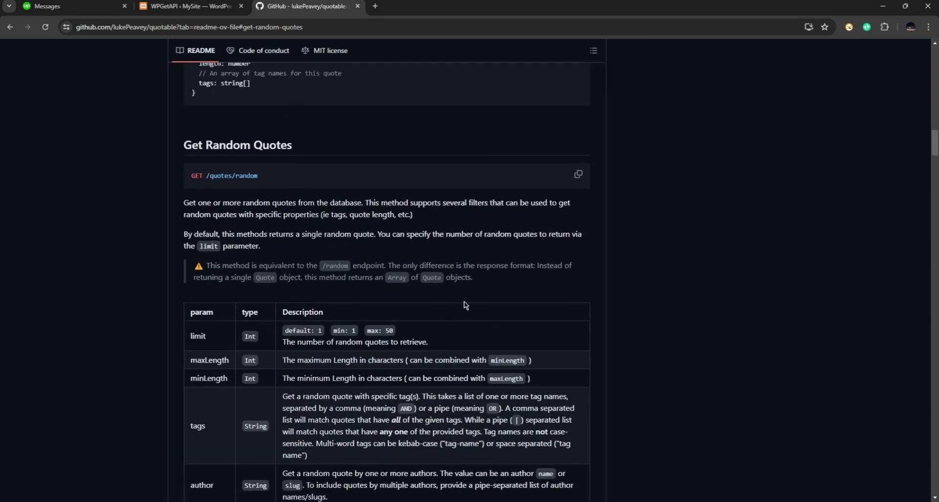
{"action": "scroll", "coordinate": [460, 300], "scroll_direction": "down", "scroll_amount": 5}
{"action": "scroll", "coordinate": [467, 297], "scroll_direction": "up", "scroll_amount": 15}
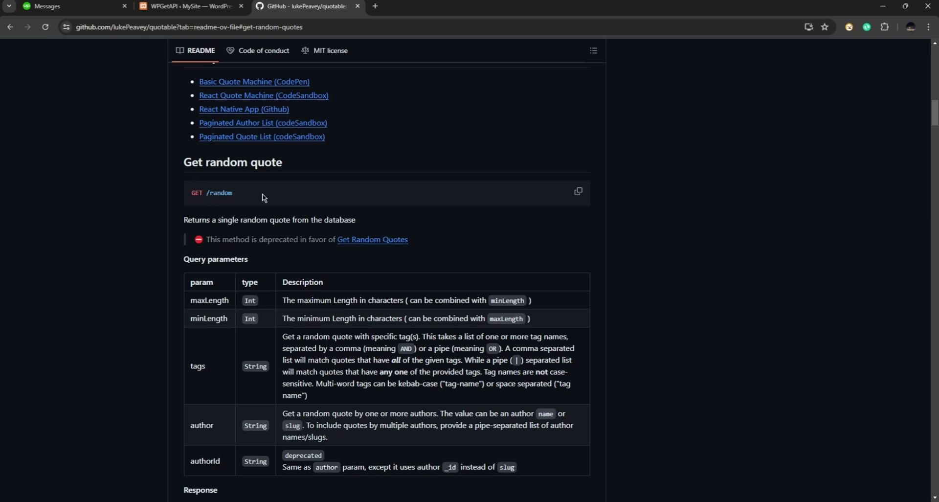
{"action": "left_click_drag", "start_coordinate": [256, 195], "coordinate": [205, 195]}
{"action": "left_click", "coordinate": [156, 5]}
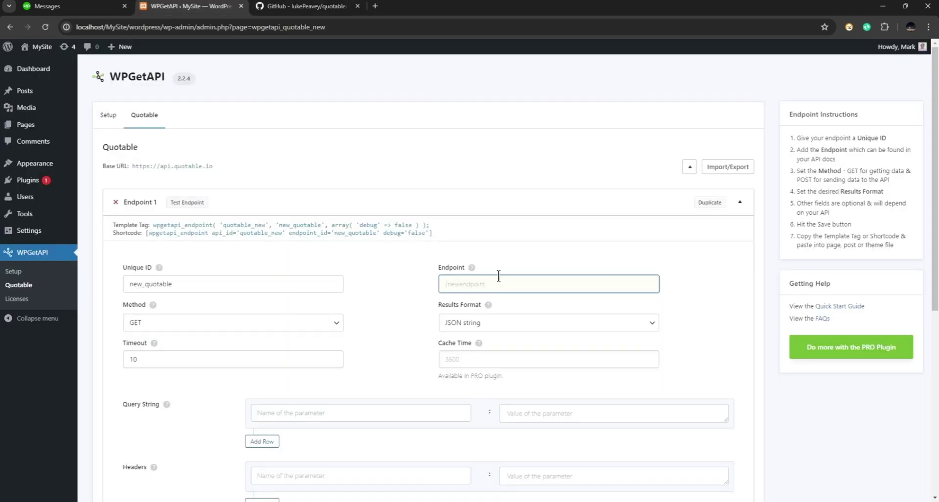
{"action": "key", "text": "ctrl+v"}
Check the Get random quote request method in the README, keep the endpoint's Method as GET and review the remaining endpoint settings
{"action": "left_click", "coordinate": [348, 10]}
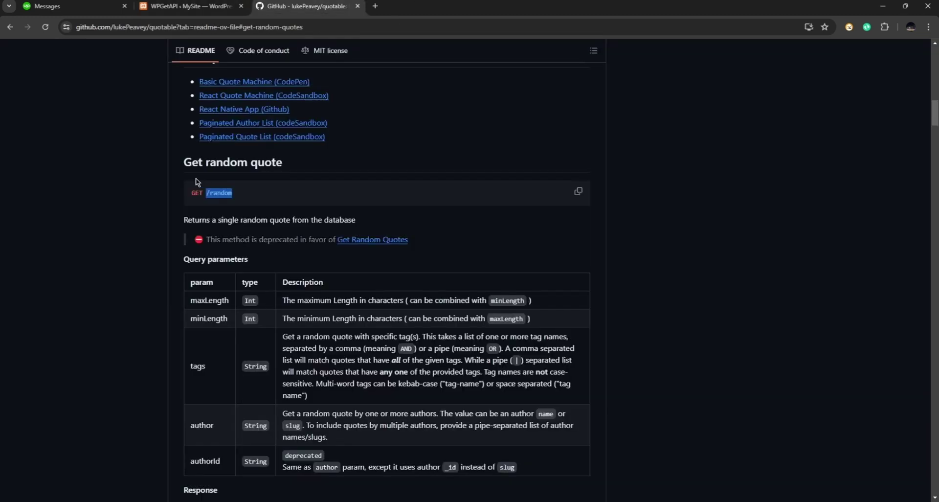
{"action": "left_click", "coordinate": [202, 193]}
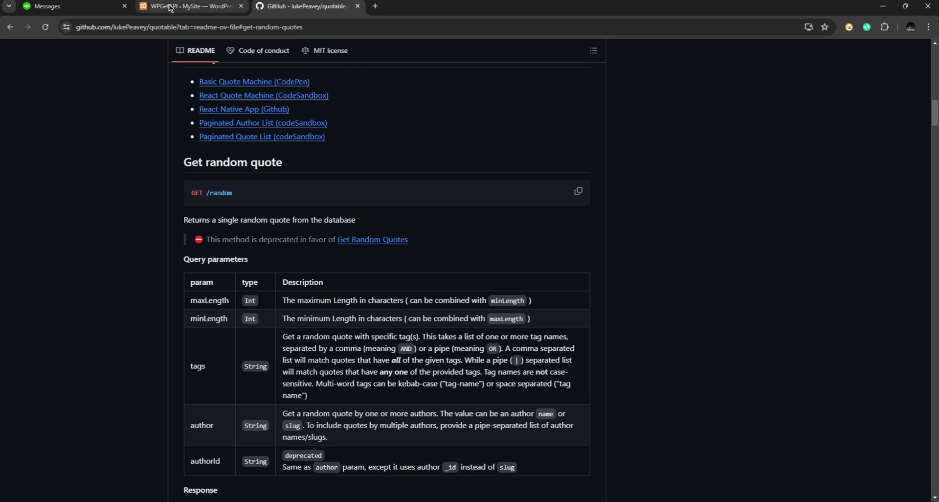
{"action": "left_click", "coordinate": [186, 7]}
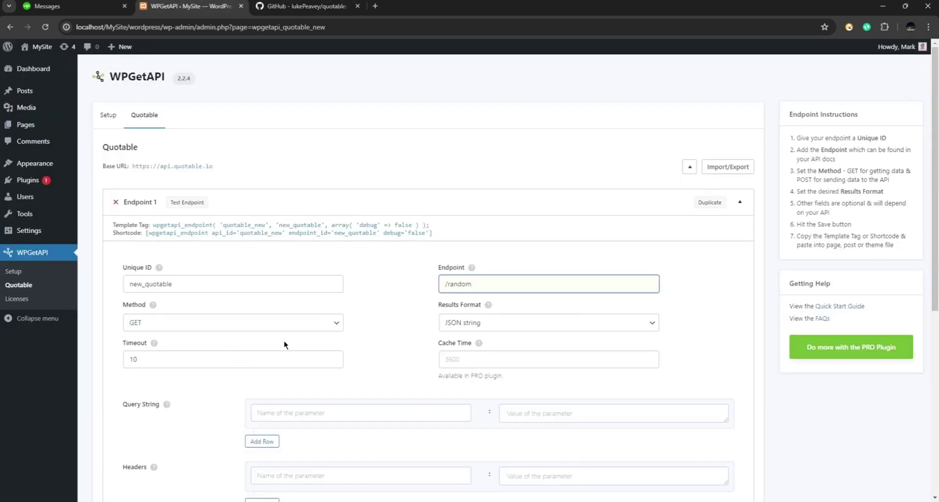
{"action": "left_click", "coordinate": [287, 323]}
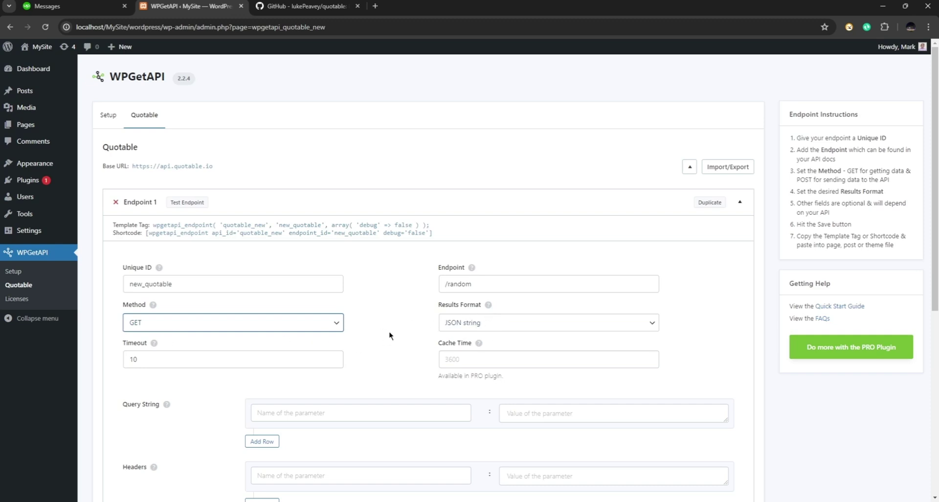
{"action": "scroll", "coordinate": [391, 328], "scroll_direction": "down", "scroll_amount": 4}
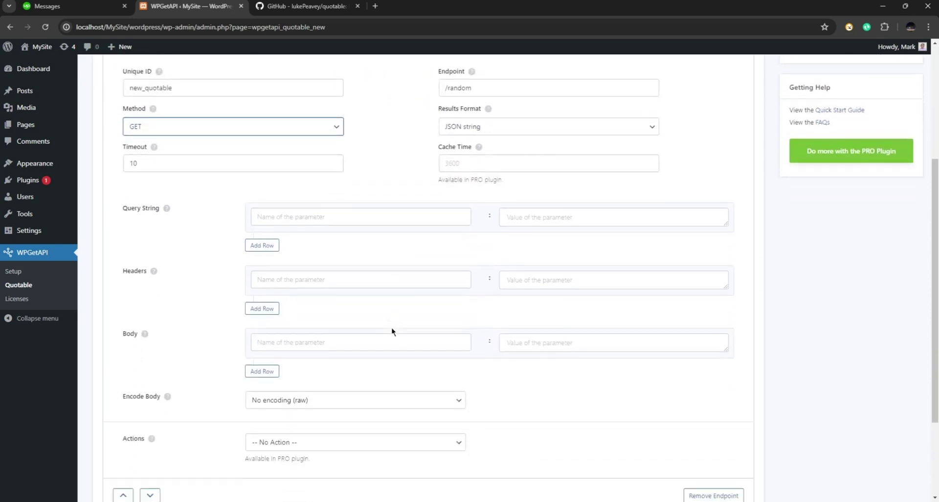
{"action": "scroll", "coordinate": [389, 328], "scroll_direction": "down", "scroll_amount": 3}
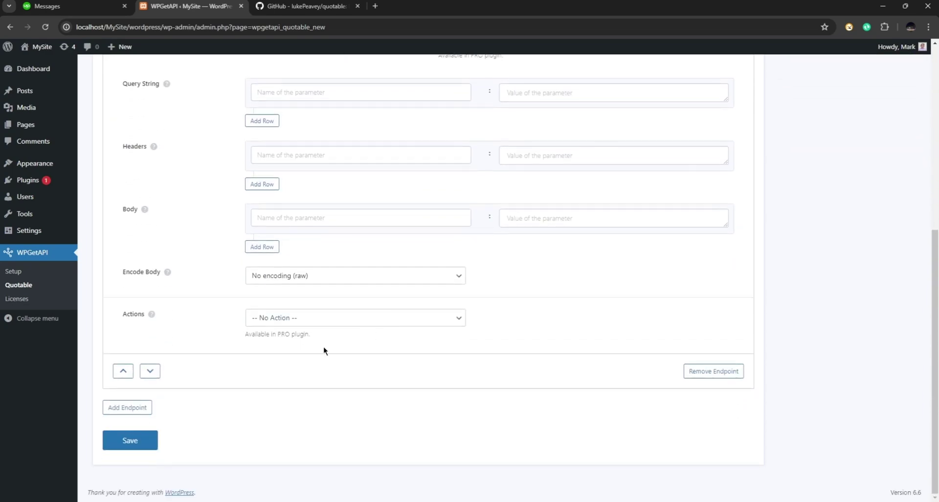
Save the endpoint settings and copy the new_quotable endpoint's shortcode, including its square brackets, without the label
{"action": "left_click", "coordinate": [130, 443]}
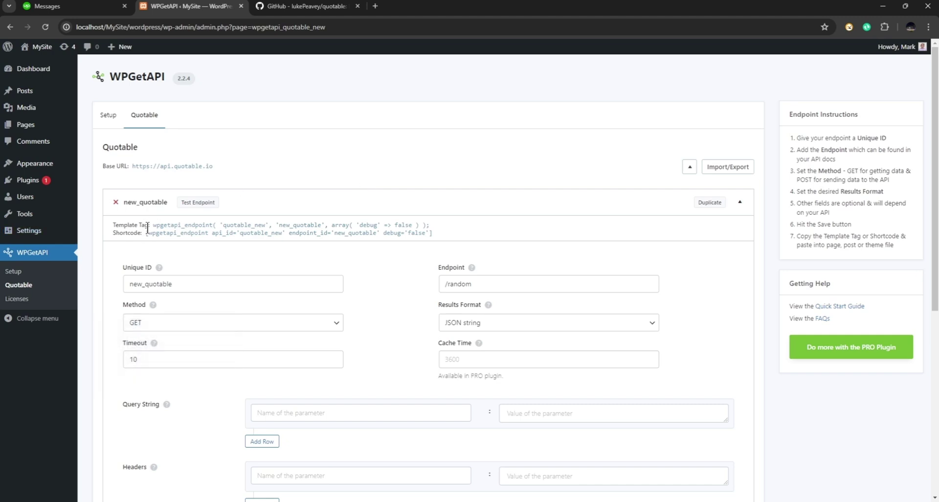
{"action": "left_click_drag", "start_coordinate": [113, 227], "coordinate": [459, 221]}
{"action": "left_click", "coordinate": [485, 233]}
{"action": "left_click_drag", "start_coordinate": [110, 232], "coordinate": [261, 237]}
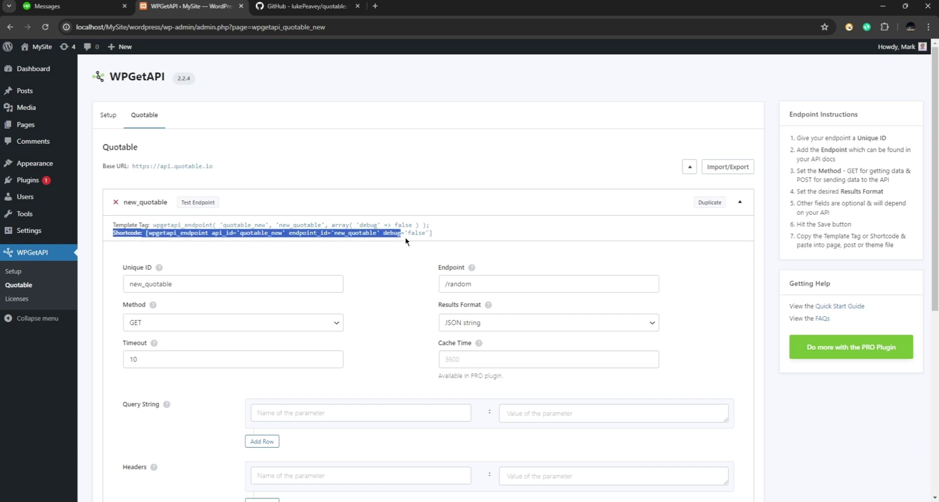
{"action": "left_click", "coordinate": [470, 233]}
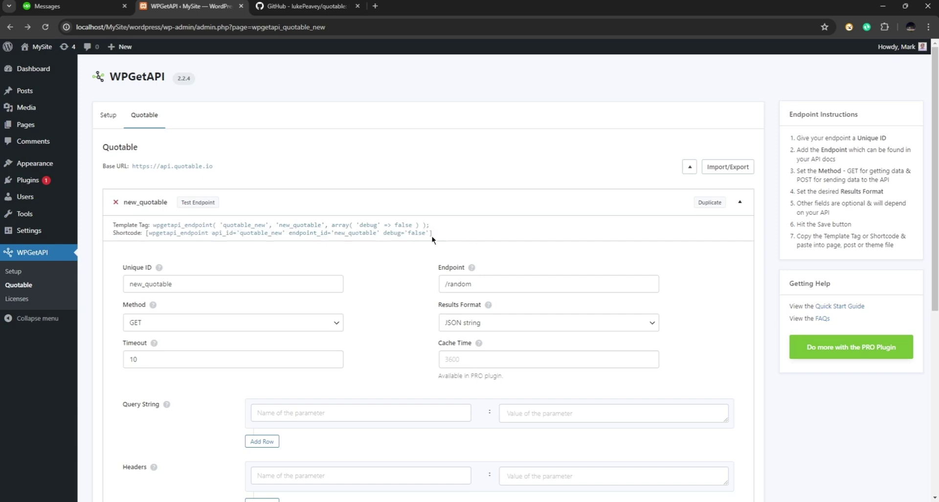
{"action": "left_click_drag", "start_coordinate": [420, 240], "coordinate": [145, 239]}
{"action": "key", "text": "ctrl+c"}
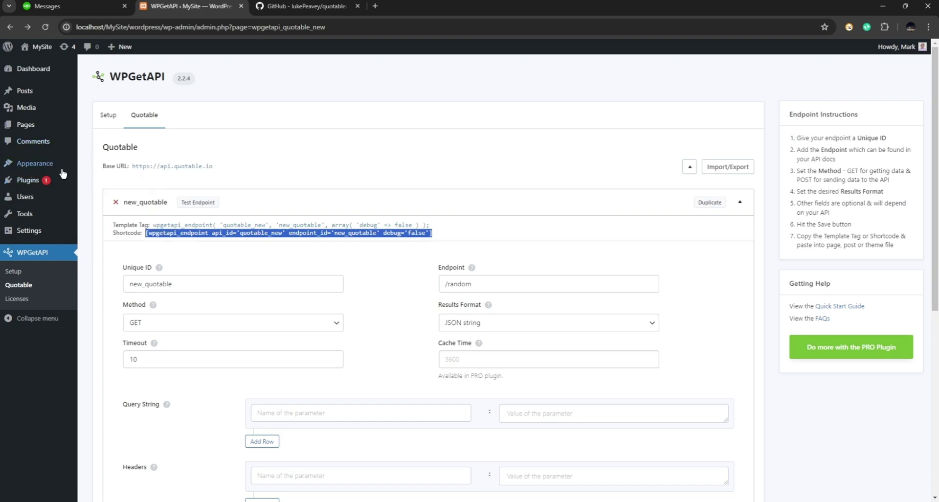
Create a new page without a starter pattern and title it Quotes
{"action": "mouse_move", "coordinate": [29, 126]}
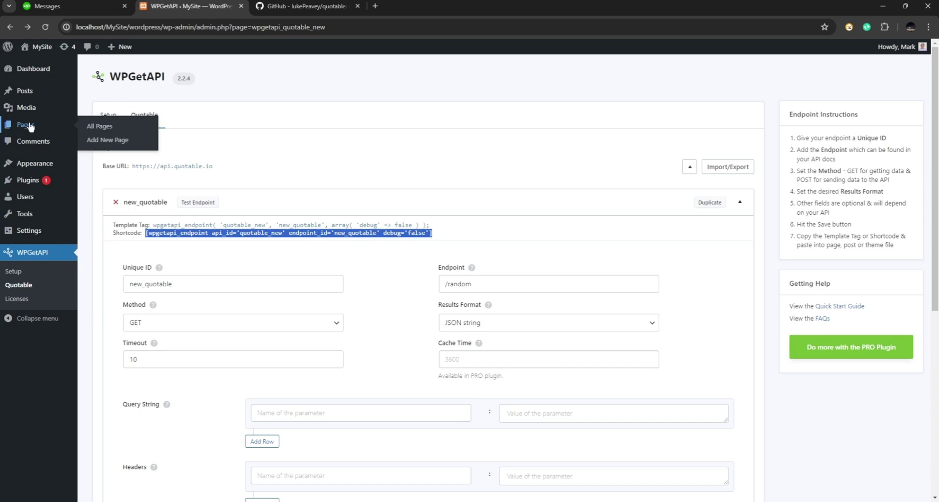
{"action": "left_click", "coordinate": [109, 144]}
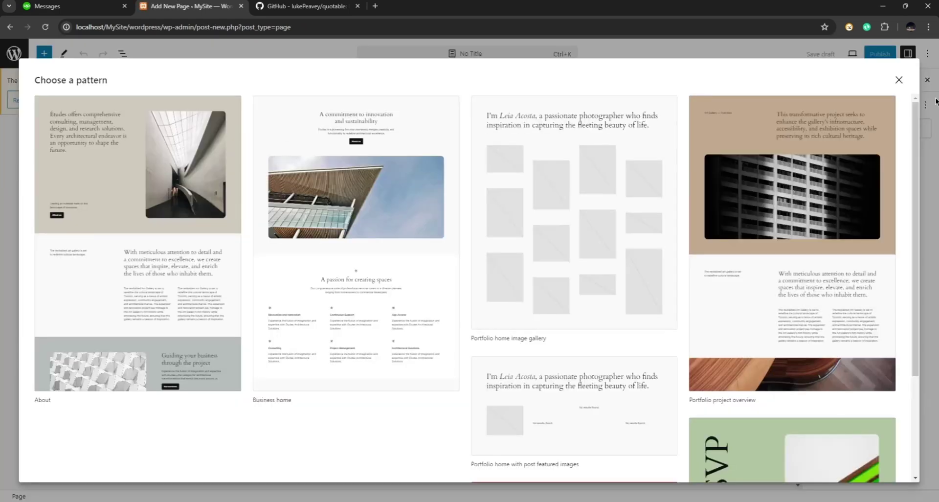
{"action": "left_click", "coordinate": [898, 79]}
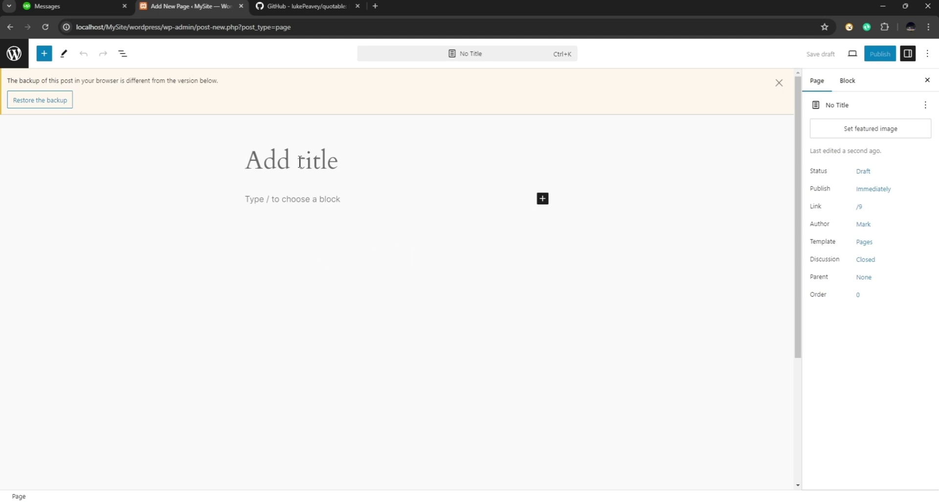
{"action": "type", "text": "qu"}
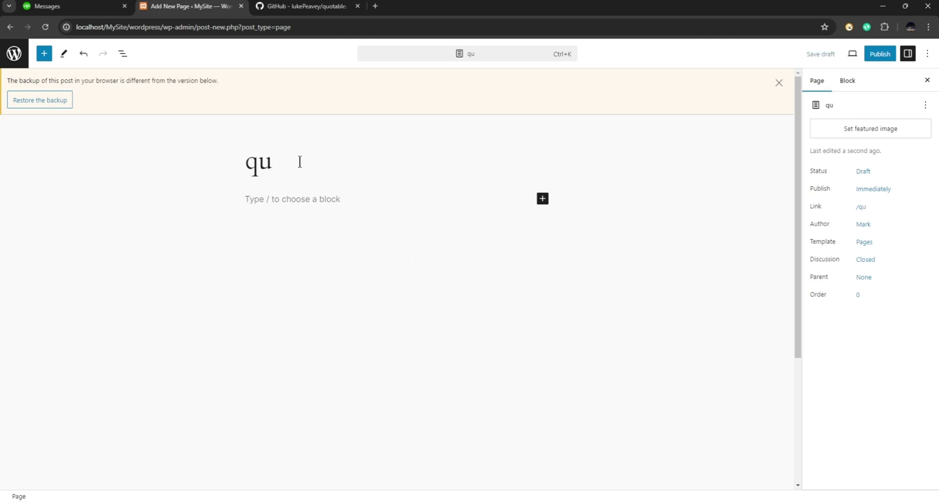
{"action": "key", "text": "BackSpace"}
{"action": "key", "text": "BackSpace"}
{"action": "type", "text": "Qu"}
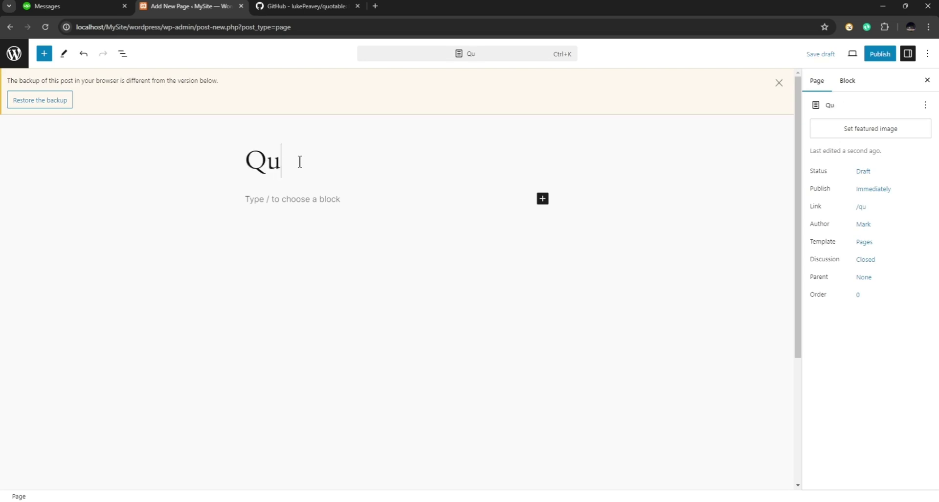
{"action": "type", "text": "otes"}
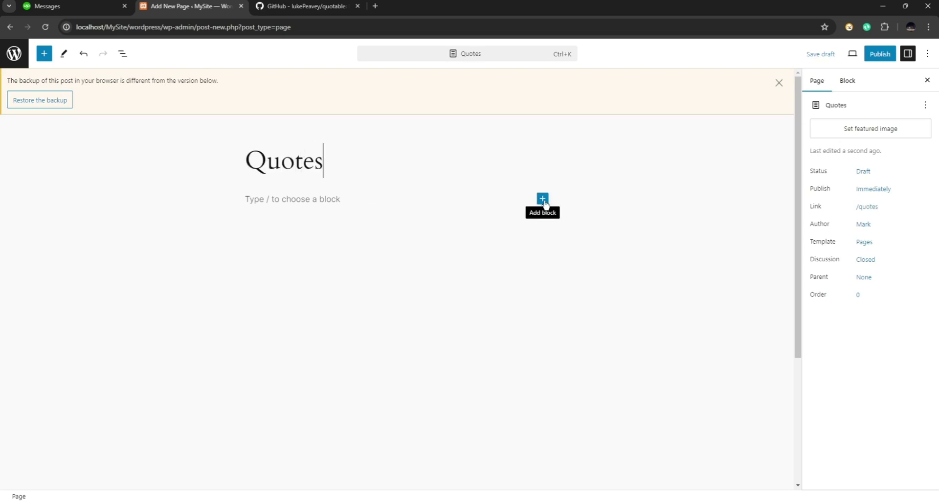
Add a Shortcode block below the title containing [wpgetapi_endpoint api_id='quotable_new' endpoint_id='new_quotable' debug='false']
{"action": "left_click", "coordinate": [543, 200]}
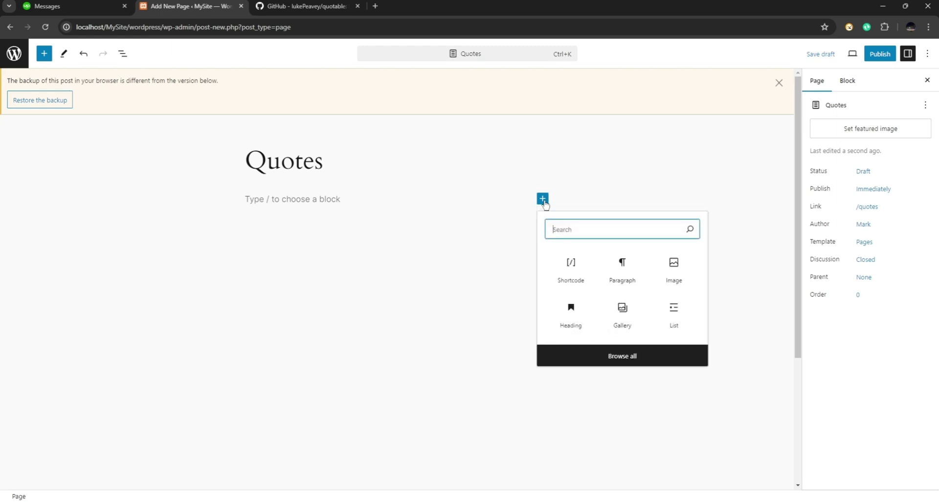
{"action": "left_click", "coordinate": [576, 269]}
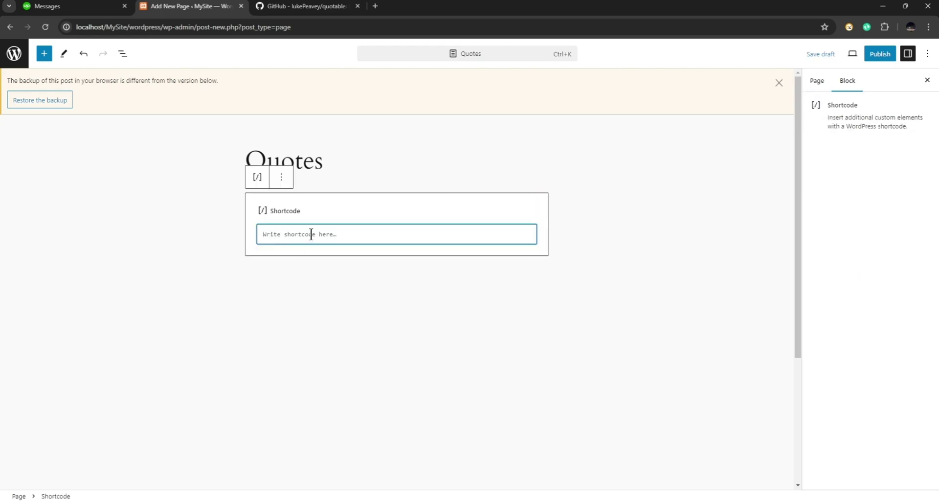
{"action": "key", "text": "ctrl+v"}
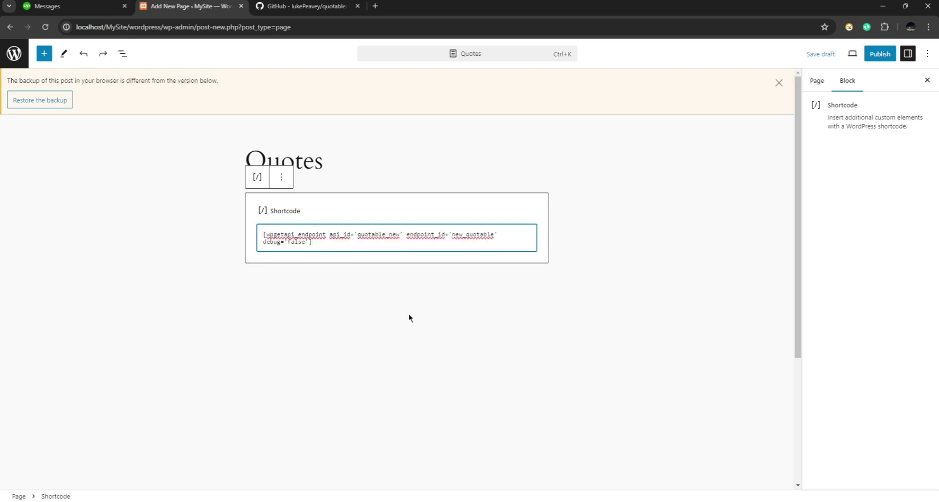
{"action": "left_click", "coordinate": [420, 323]}
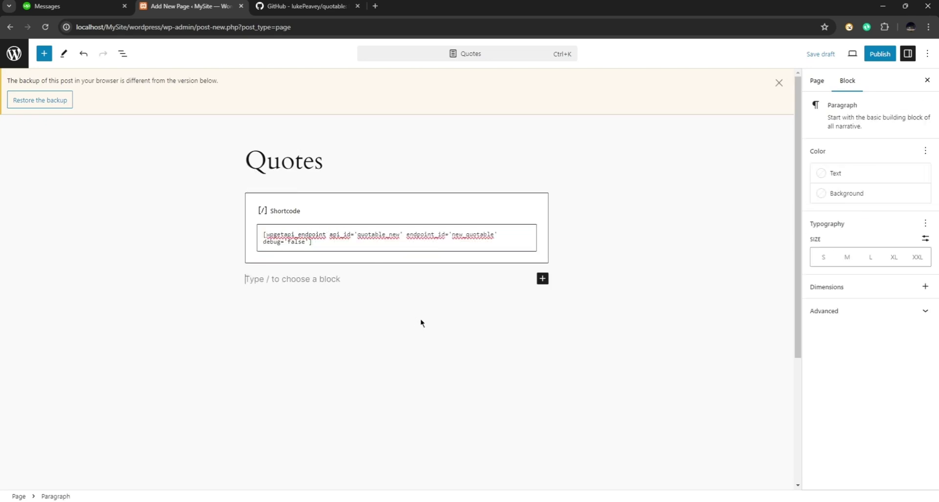
Publish the Quotes page and return to the list of all pages
{"action": "left_click", "coordinate": [880, 54]}
{"action": "left_click", "coordinate": [838, 55]}
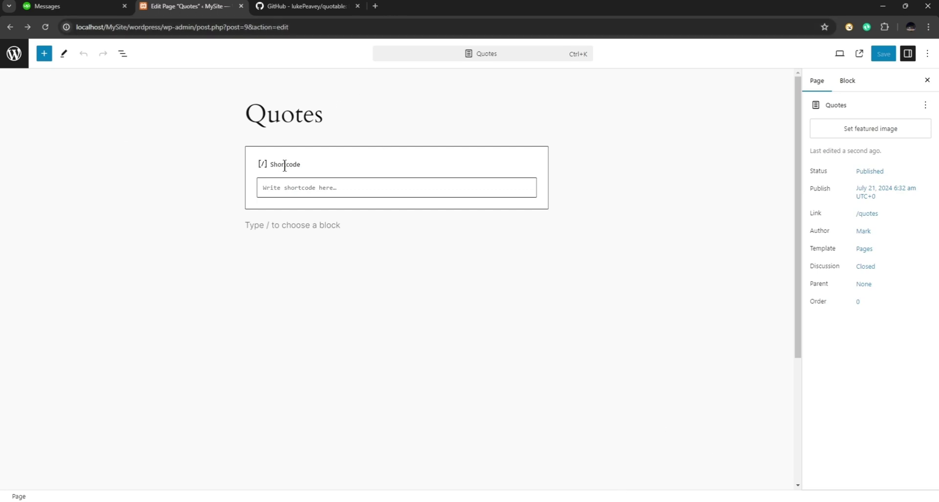
{"action": "left_click", "coordinate": [14, 53]}
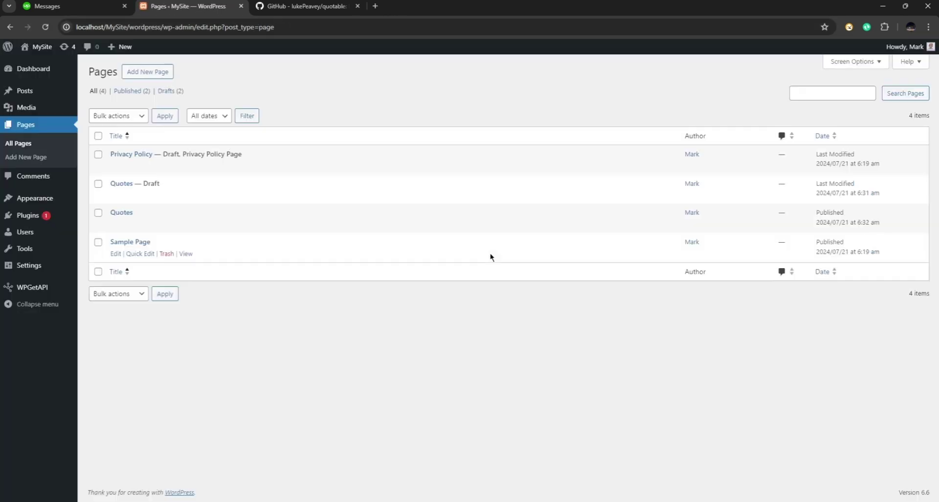